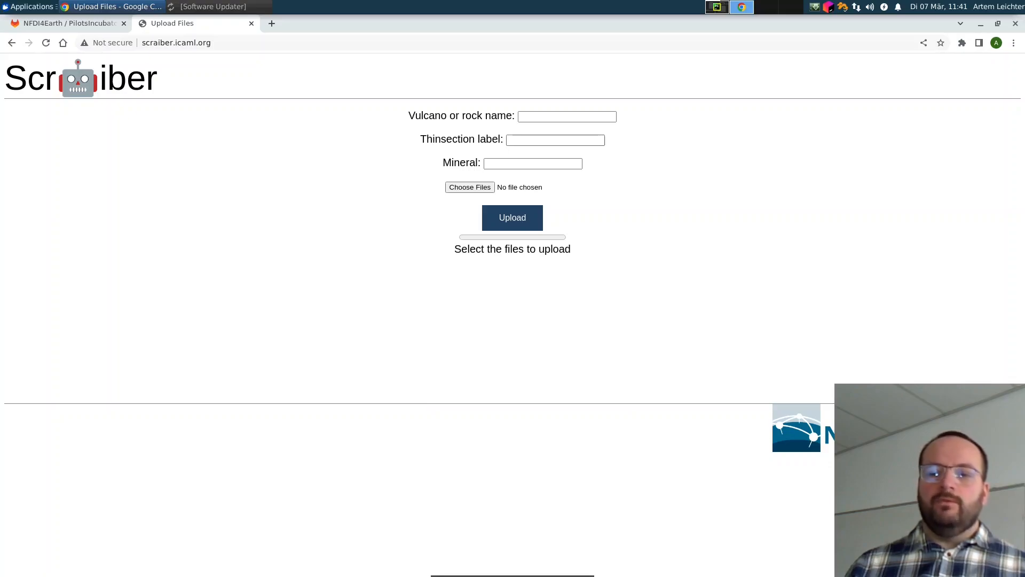
- Fill in the upload form with vulcano as the rock name, 123456 as the thin section label and olivine as the mineral
click(554, 117)
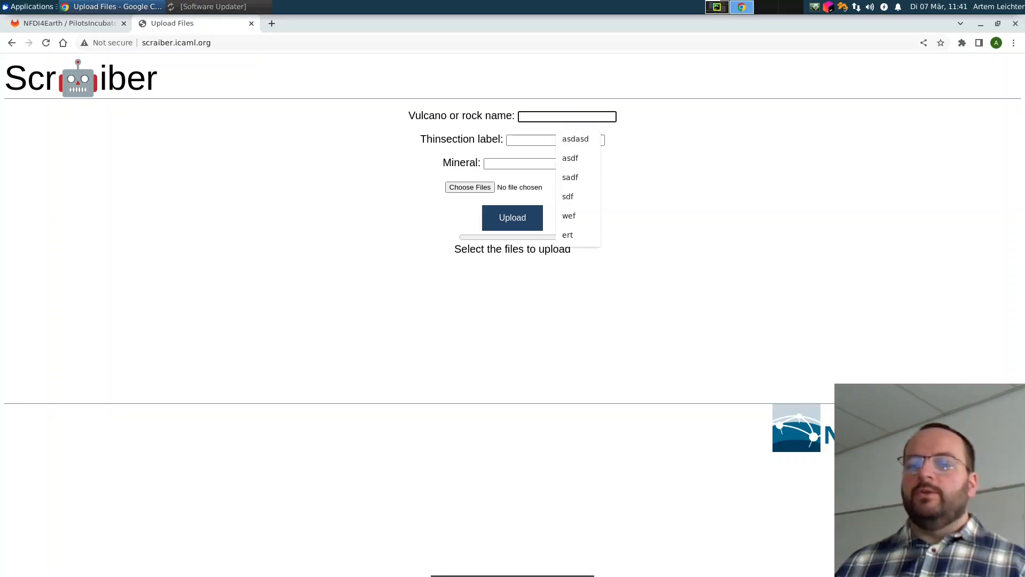
text(vulcano)
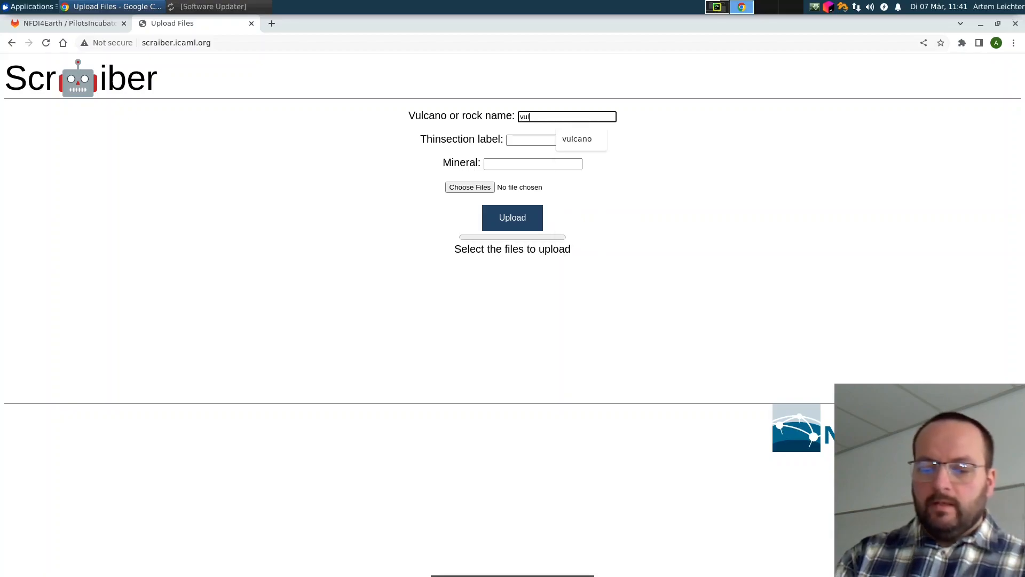
key(Tab)
text(123456)
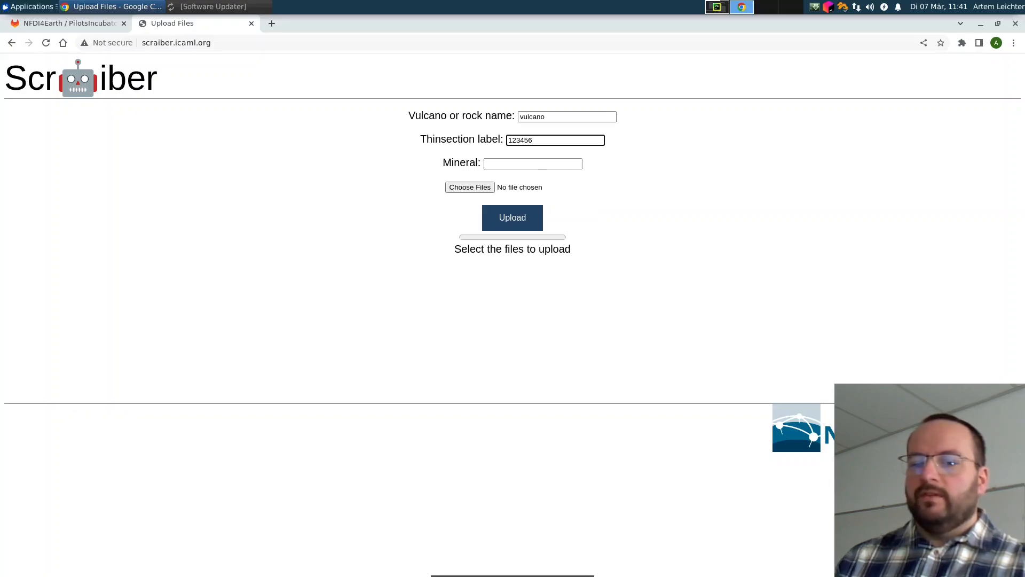
key(Tab)
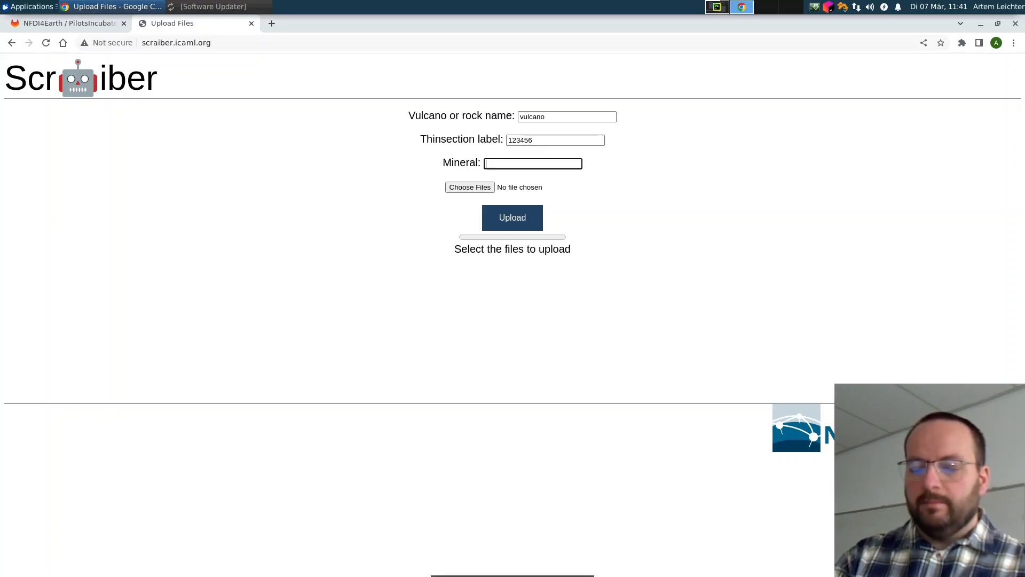
text(olivine)
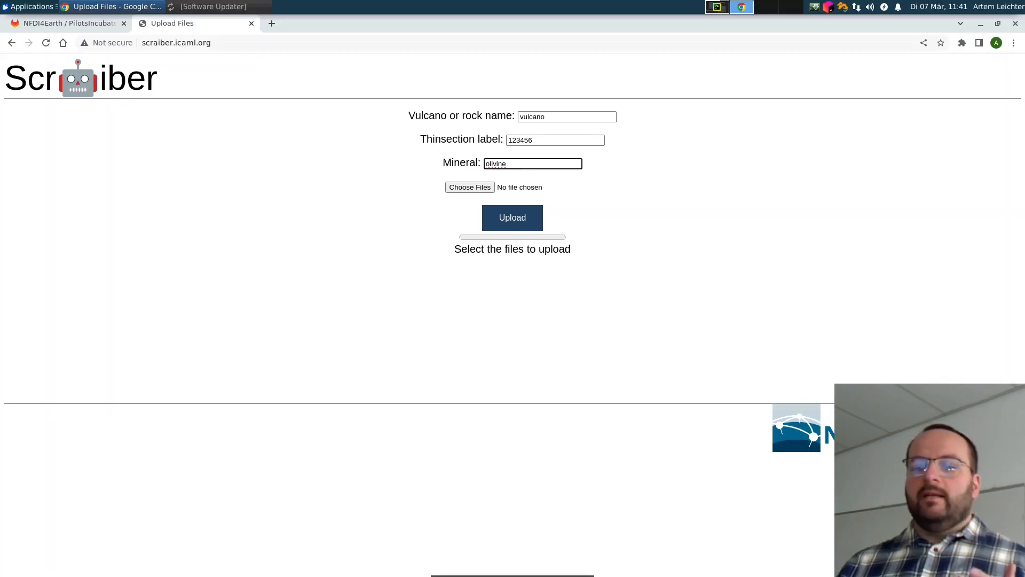
- Choose all twelve Mapping .bcf files in the PH 5 scan folder as the files to upload
click(470, 187)
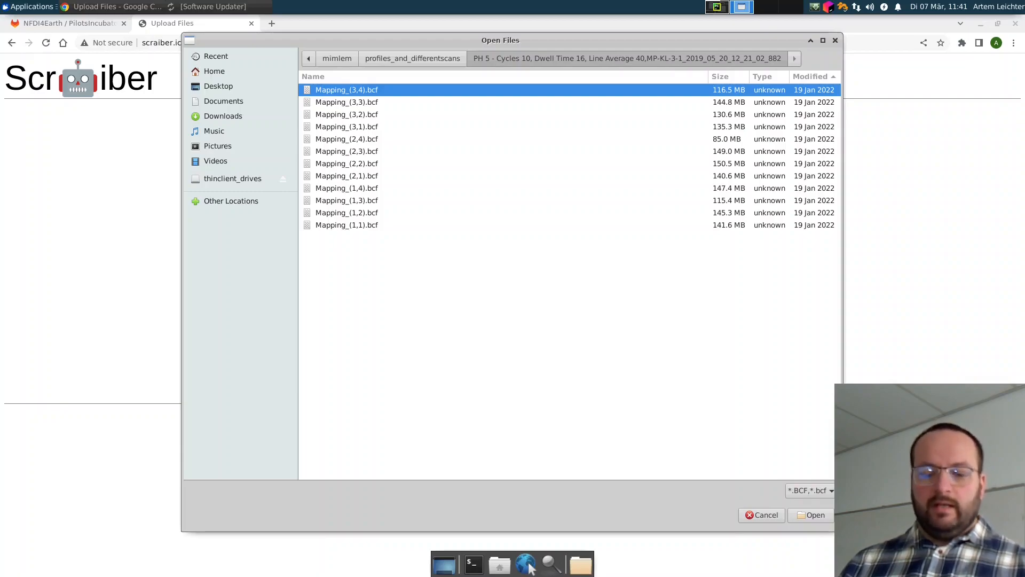
key(ctrl+a)
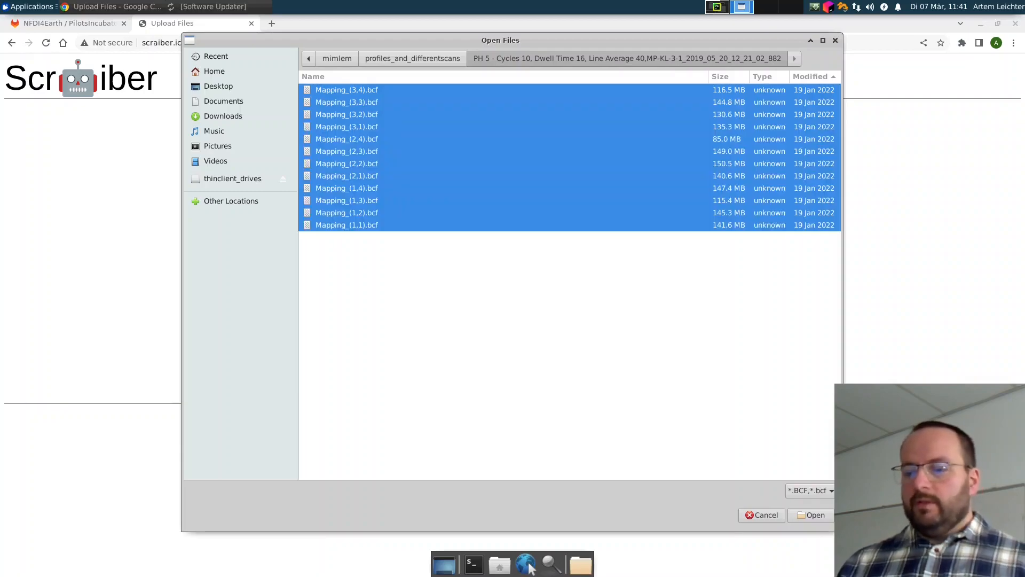
key(Return)
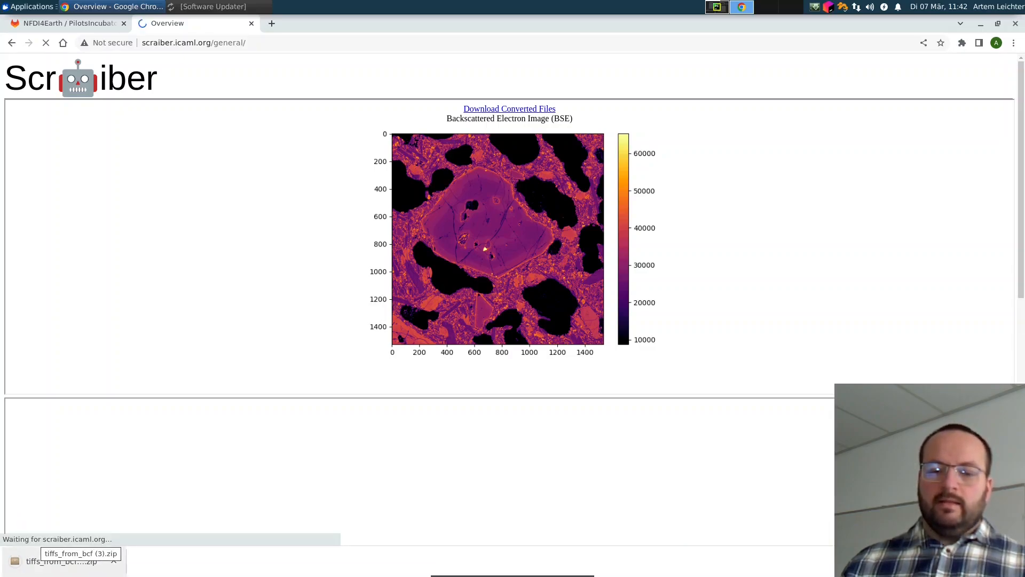
- Open the downloaded tiffs_from_bcf archive and view stitched_Fe.png and stitched_CH0.png, closing each image after viewing
click(62, 561)
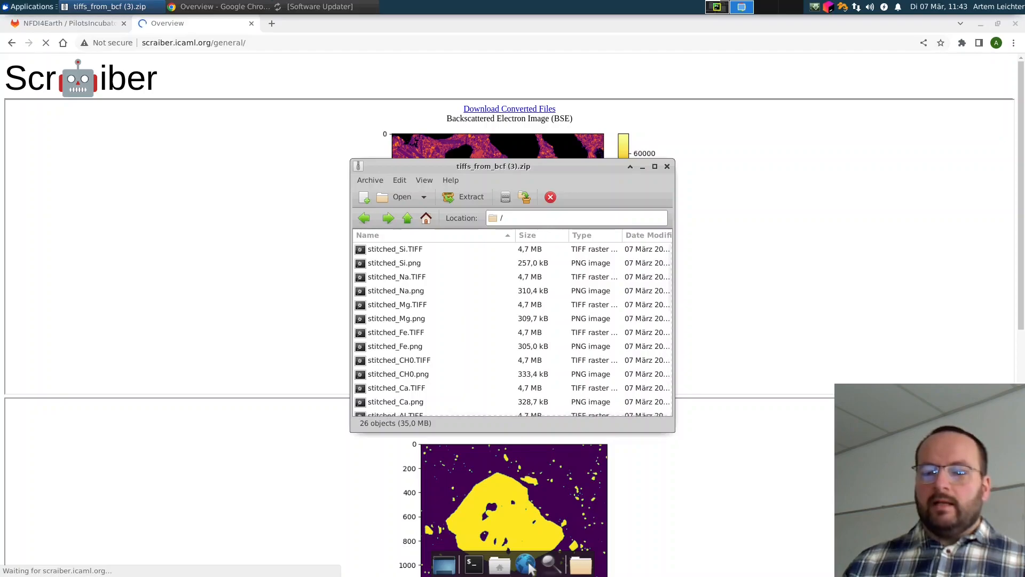
double_click(395, 346)
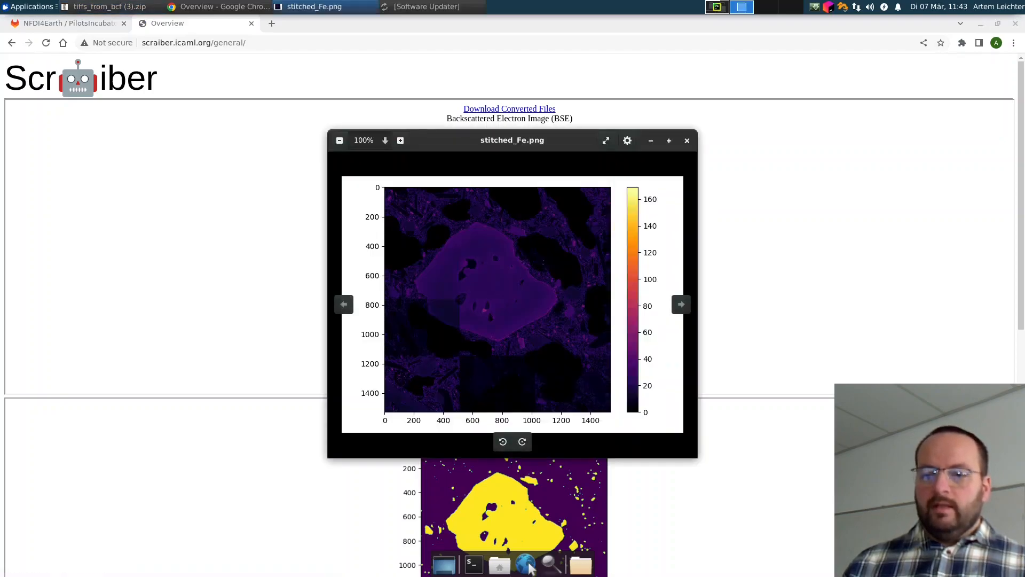
key(alt+F4)
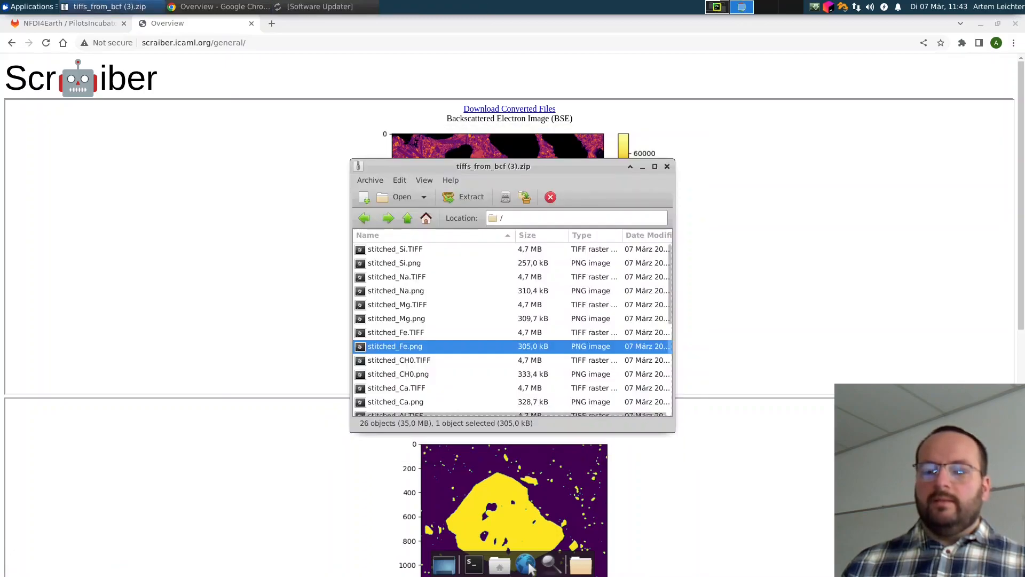
double_click(398, 375)
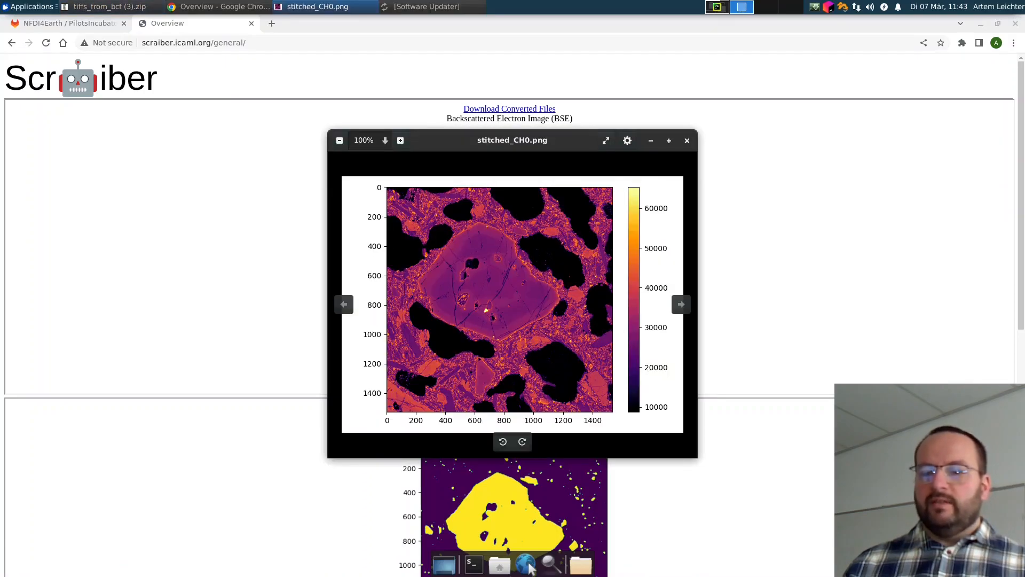
click(687, 140)
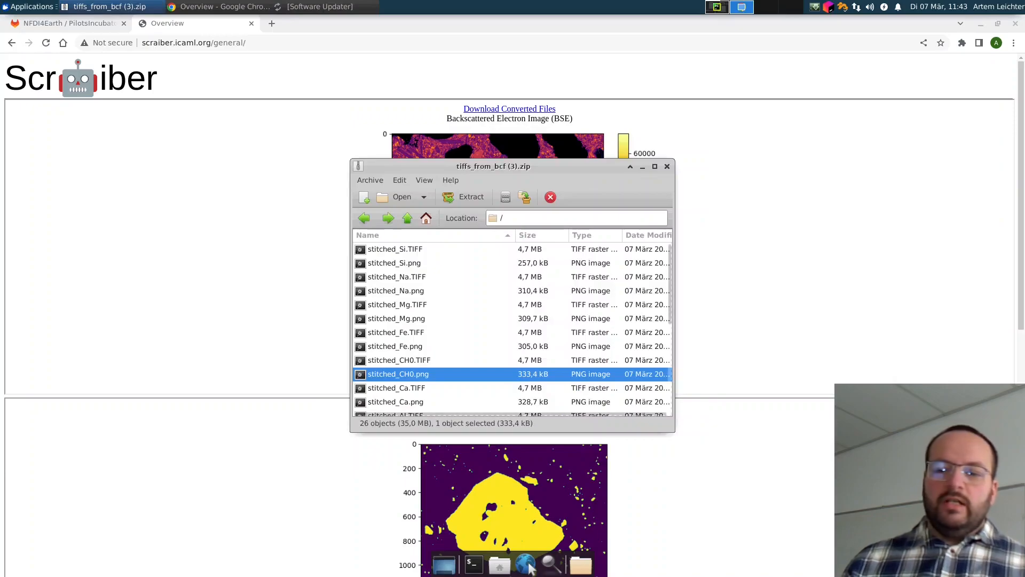
- View stitched_Fe.TIFF from the archive, and close both the image and the archive
click(397, 277)
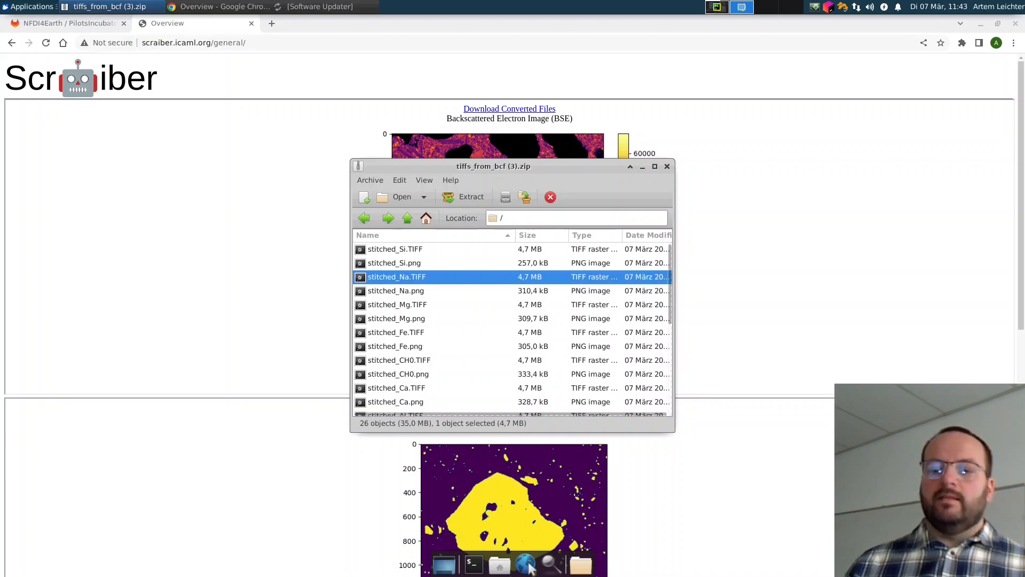
double_click(396, 332)
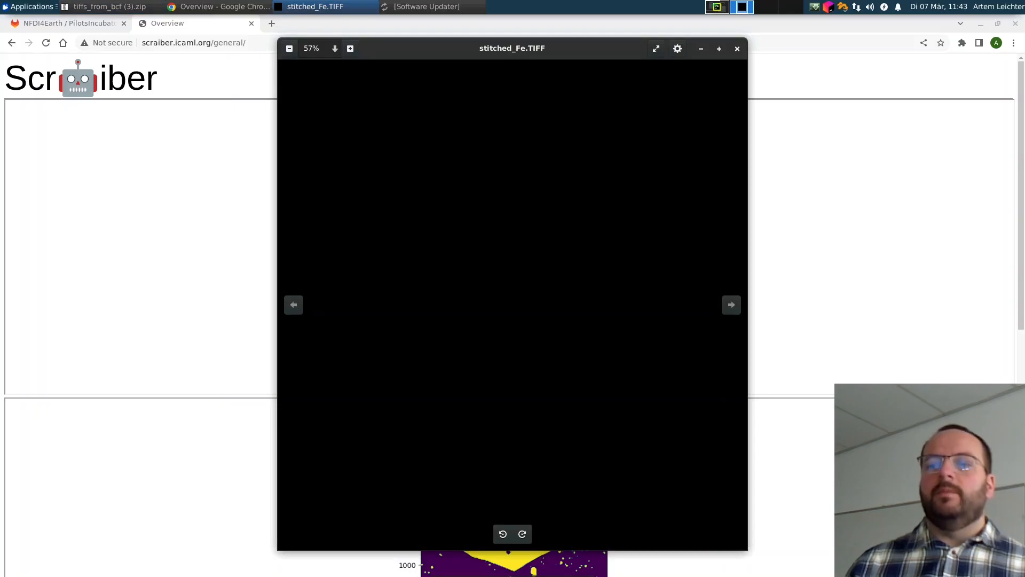
click(737, 48)
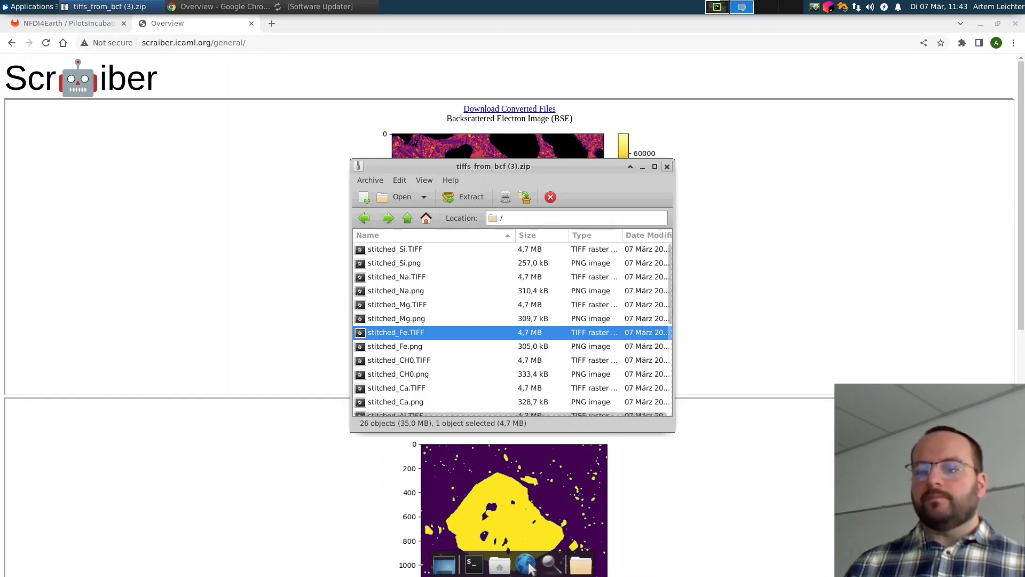
click(667, 166)
- Review the olivine mask and the crystal table, sorting the crystals by size ascending and back to descending
scroll(509, 315, down, 4)
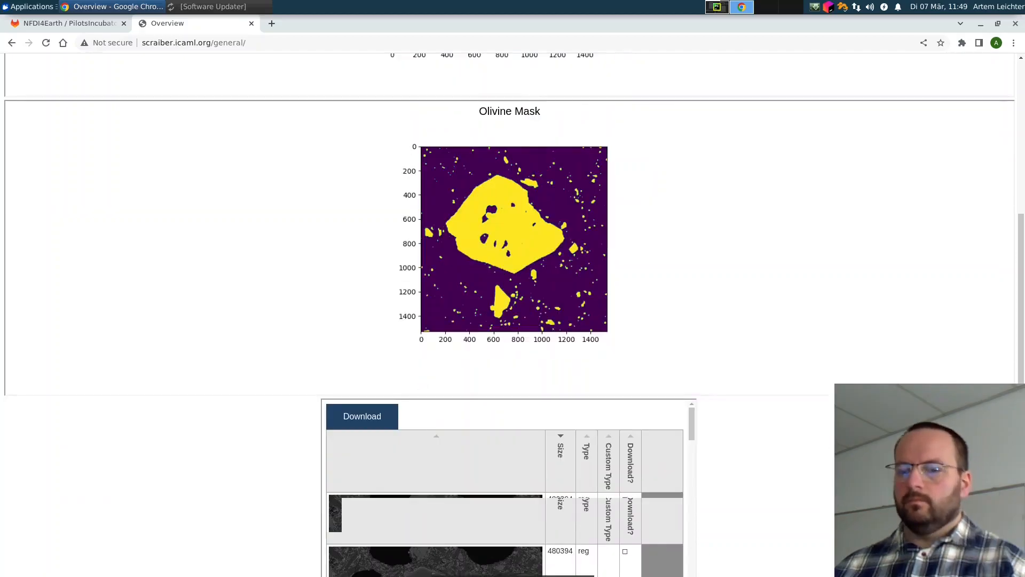
scroll(509, 320, down, 4)
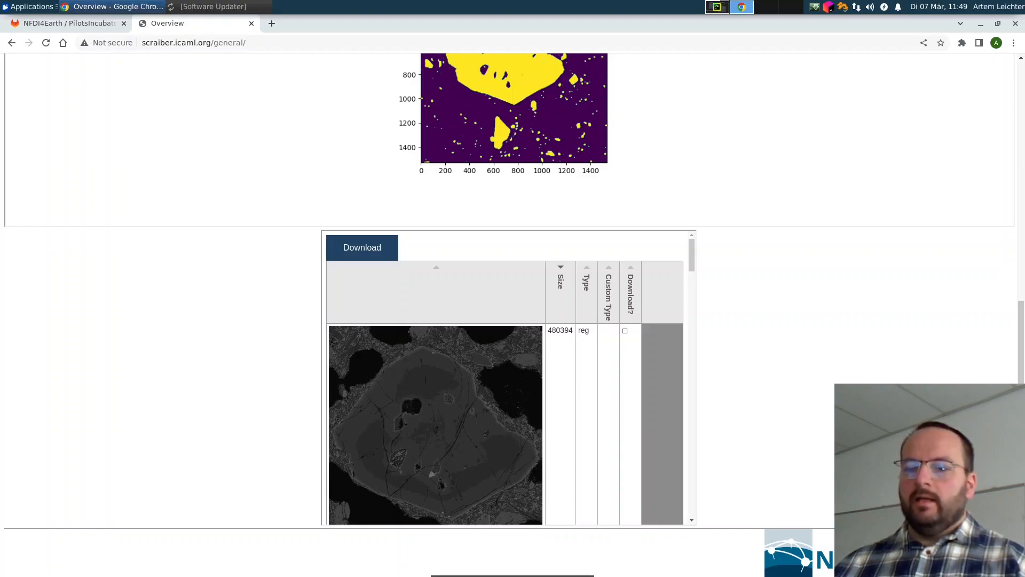
click(560, 289)
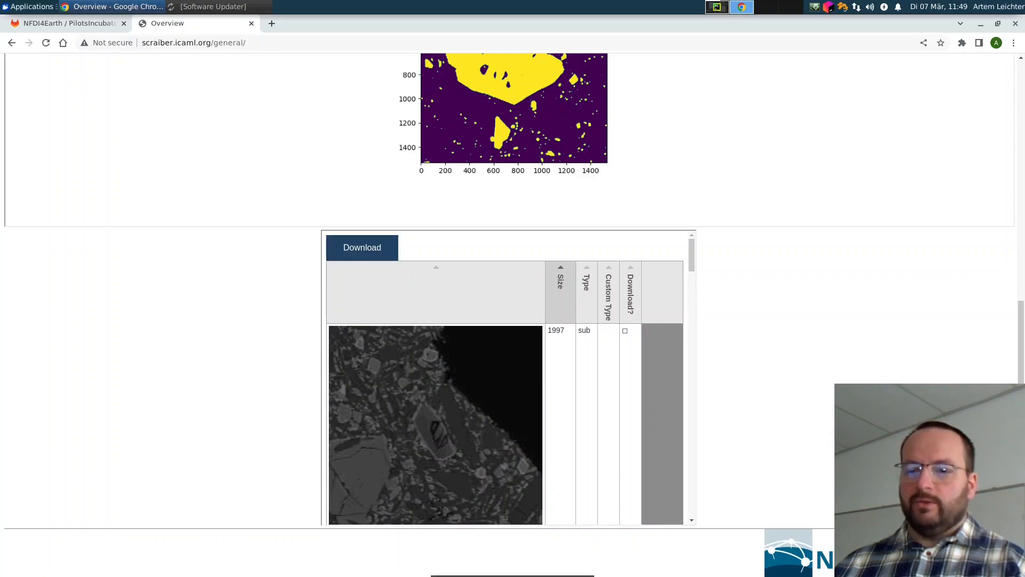
click(561, 288)
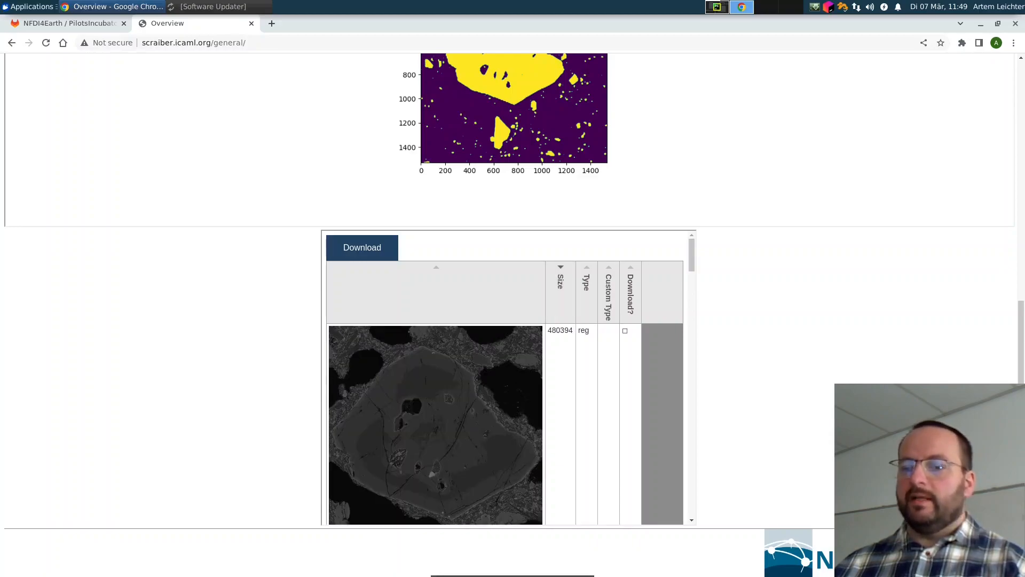
scroll(510, 378, down, 3)
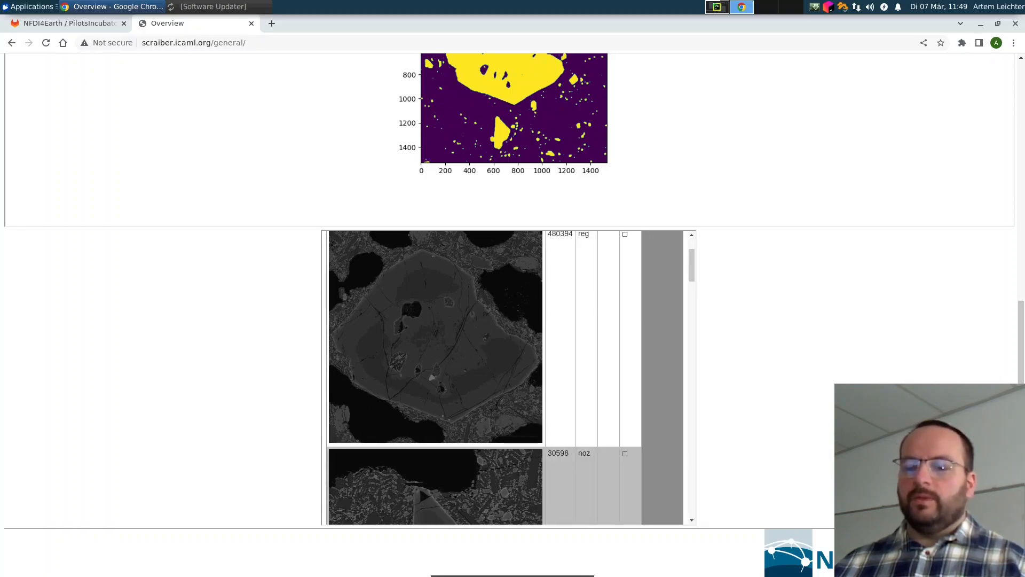
drag(692, 266, 691, 294)
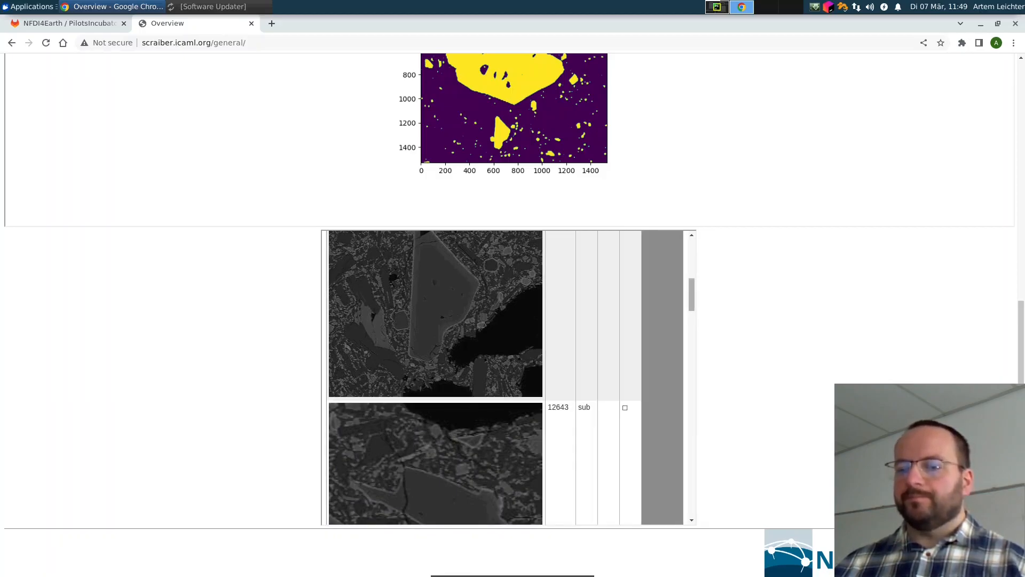
scroll(511, 378, up, 3)
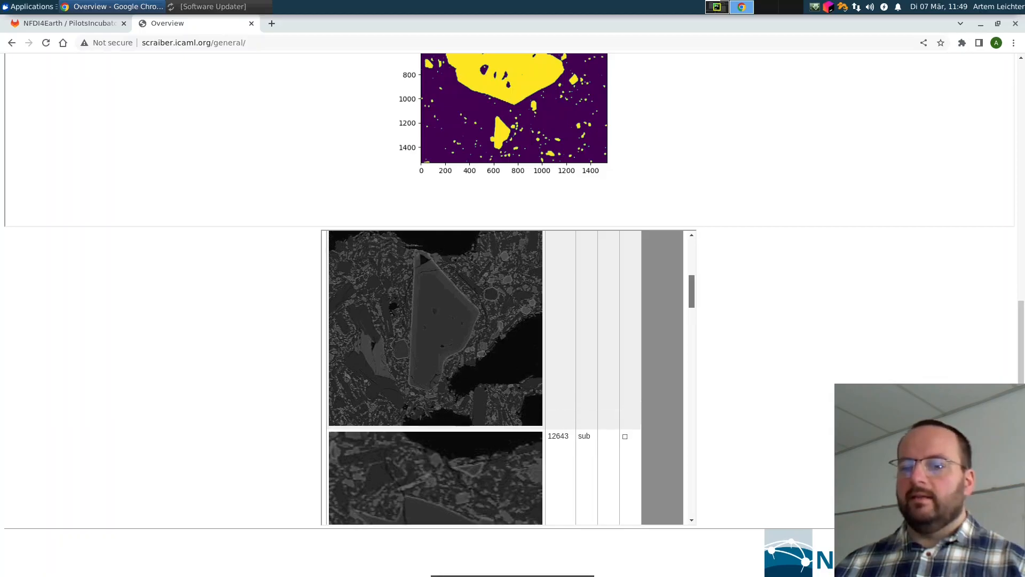
scroll(693, 284, up, 1)
right_click(694, 283)
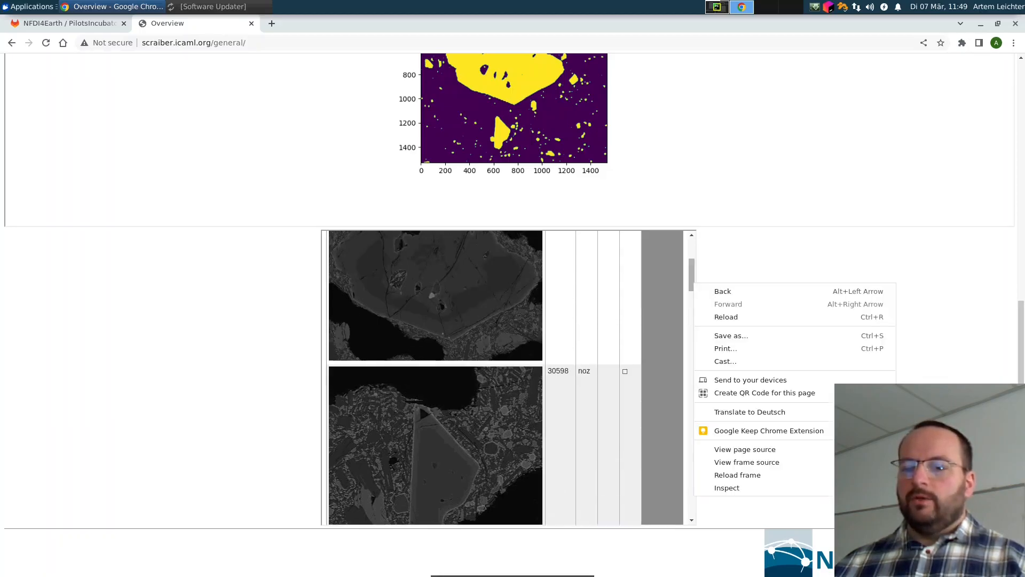
key(Escape)
- Set the custom type of the largest crystal to my_type and mark that crystal for download
scroll(692, 275, up, 3)
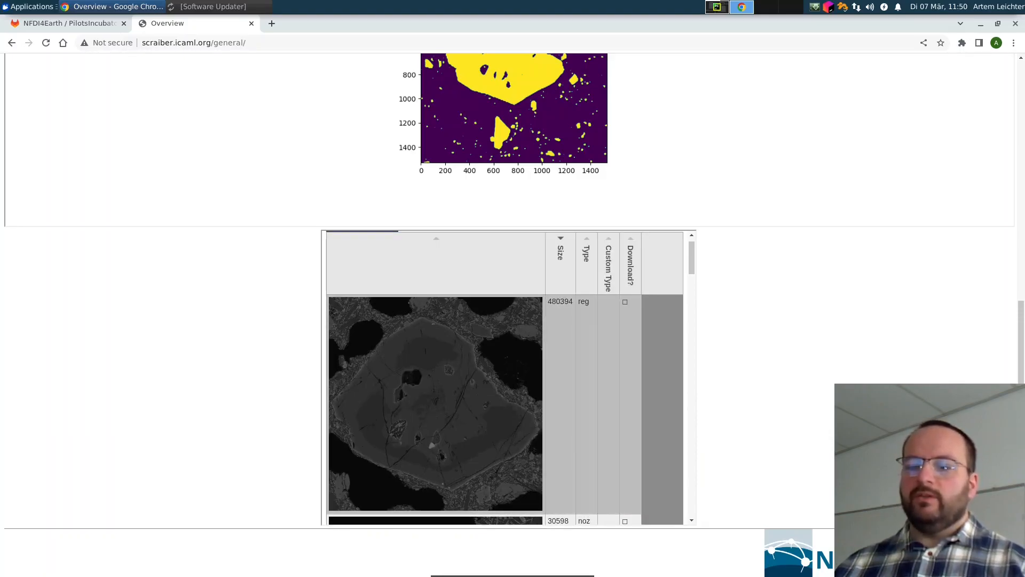
click(601, 404)
text(my)
text(_type)
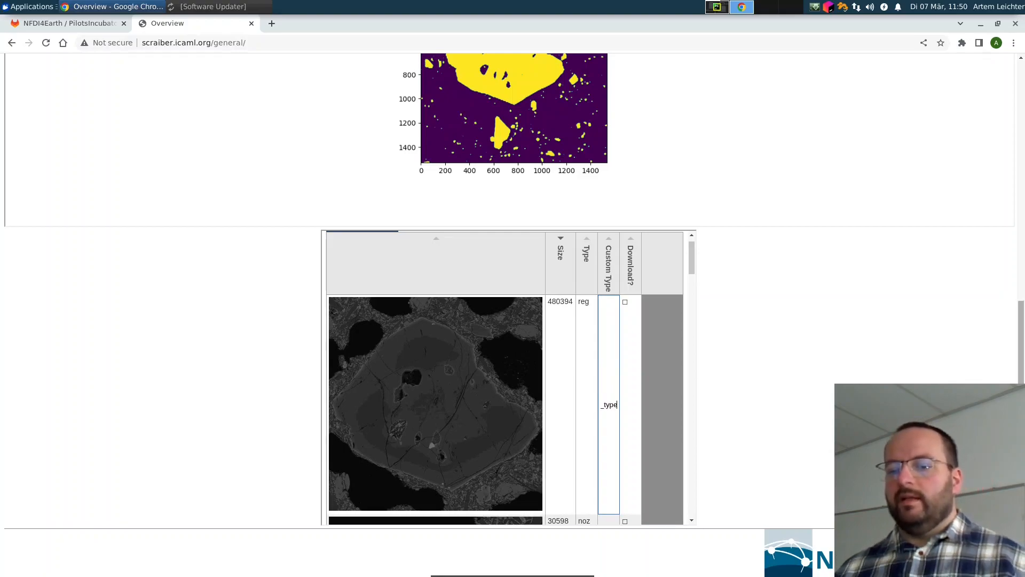
key(Return)
key(Tab)
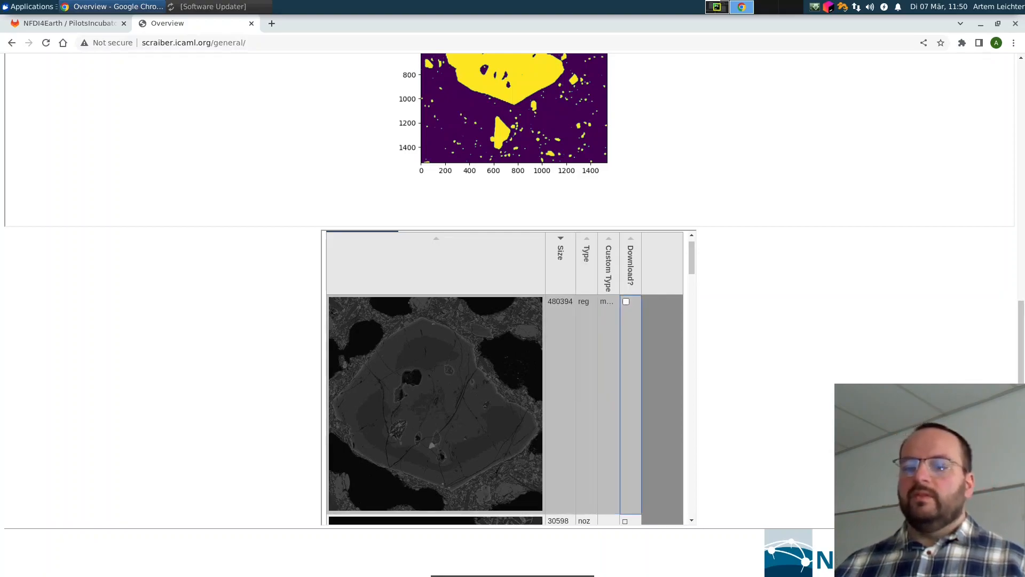
click(625, 301)
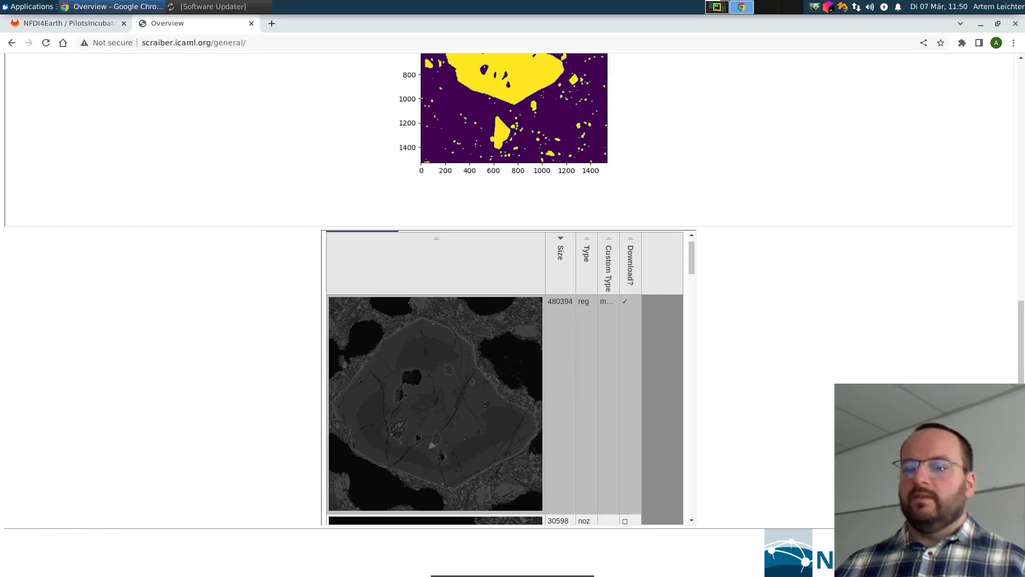
- Mark the second-largest crystal (type noz) and third-largest crystal (type sub) for download, and download all marked crystals
scroll(511, 378, down, 2)
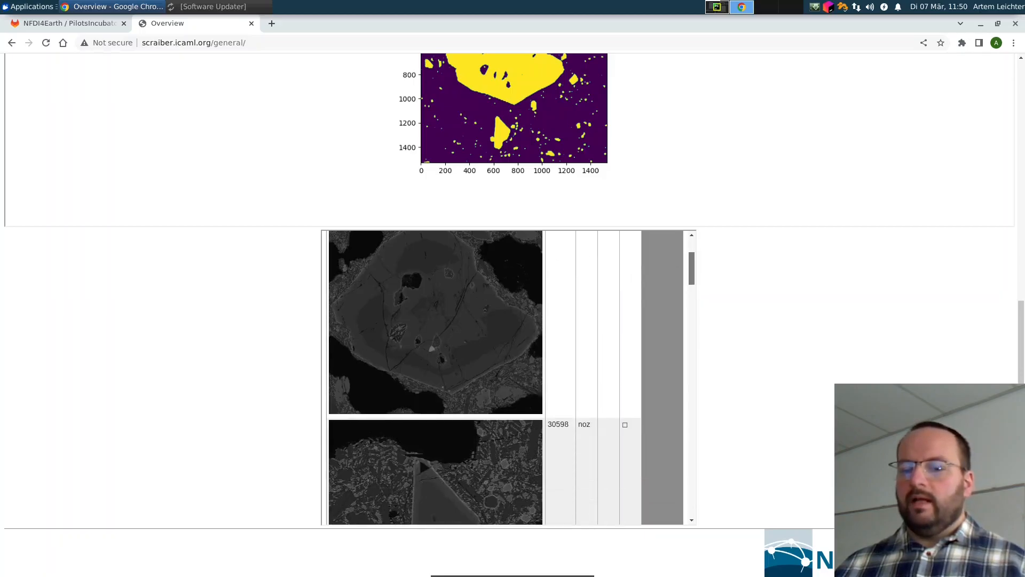
scroll(511, 378, down, 2)
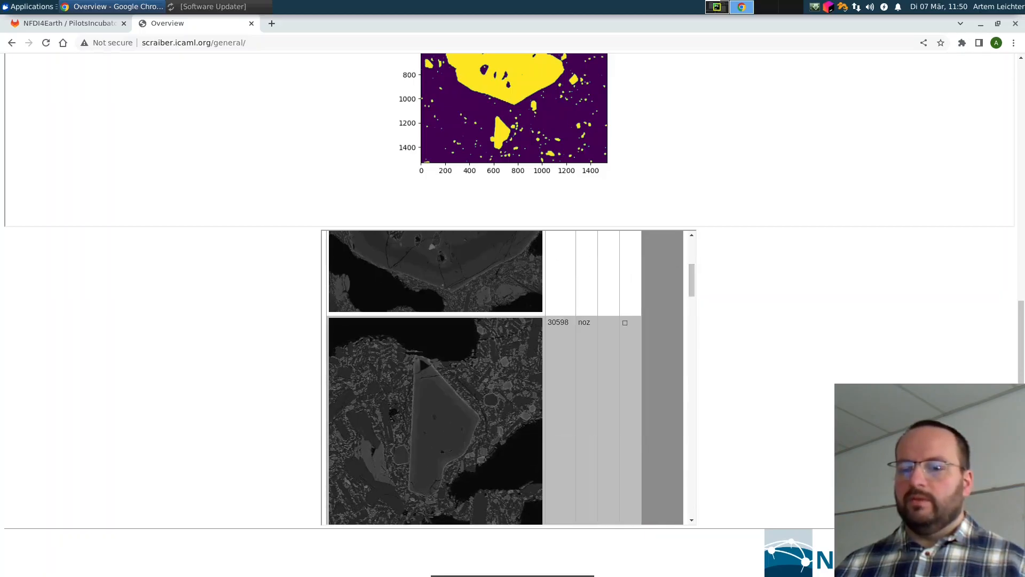
click(625, 322)
click(625, 322)
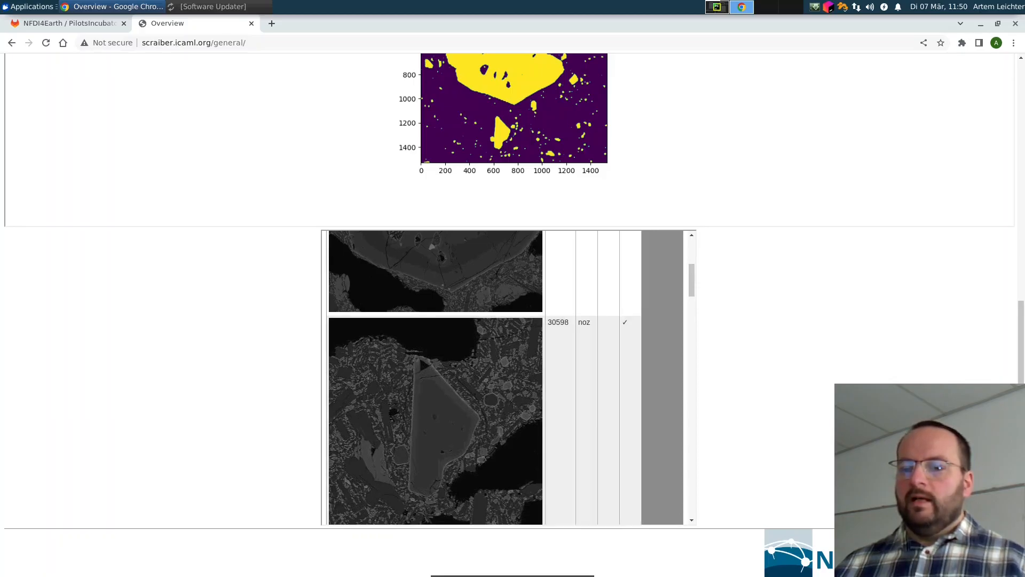
scroll(484, 378, down, 4)
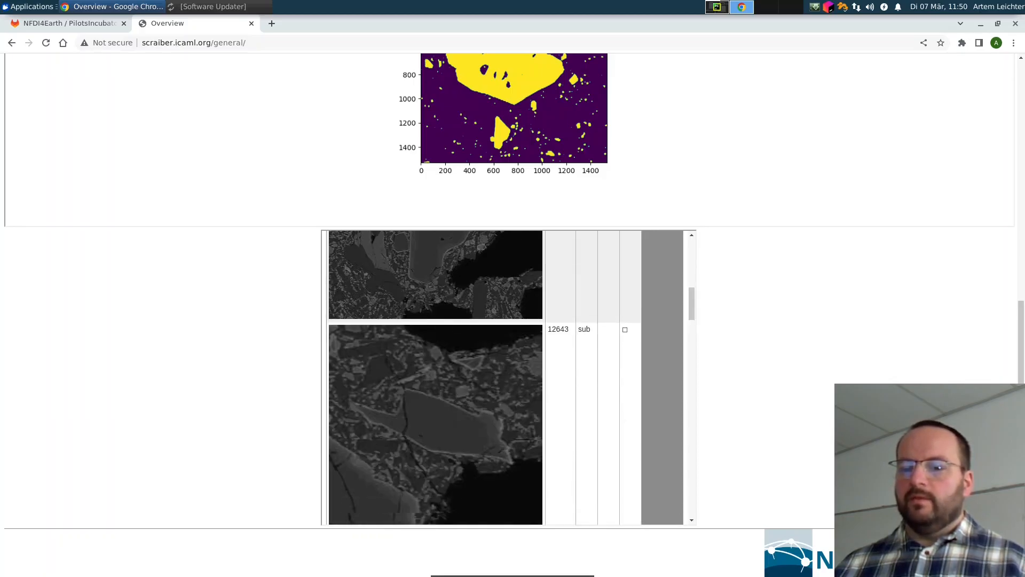
click(625, 330)
click(625, 329)
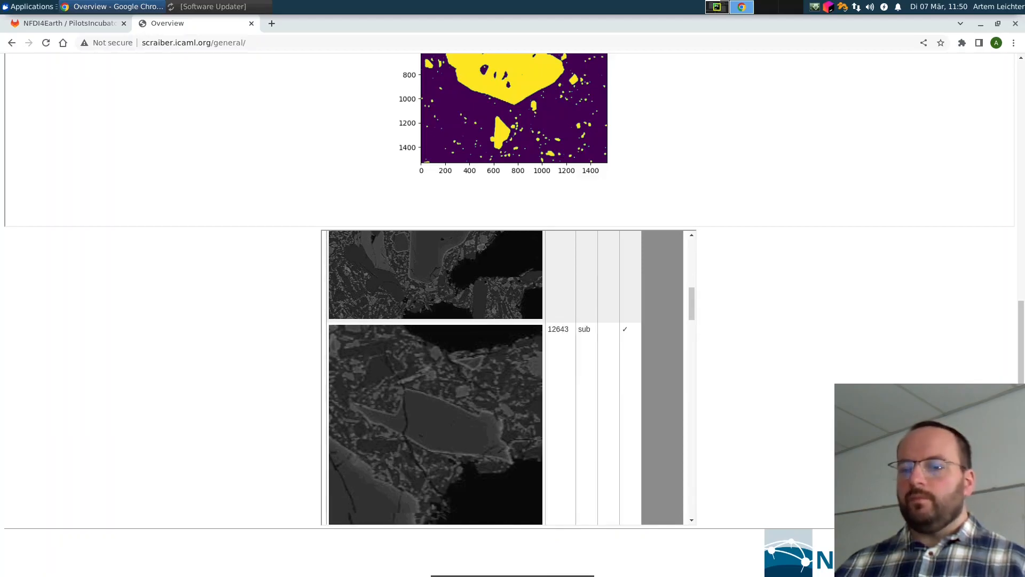
drag(692, 304, 692, 254)
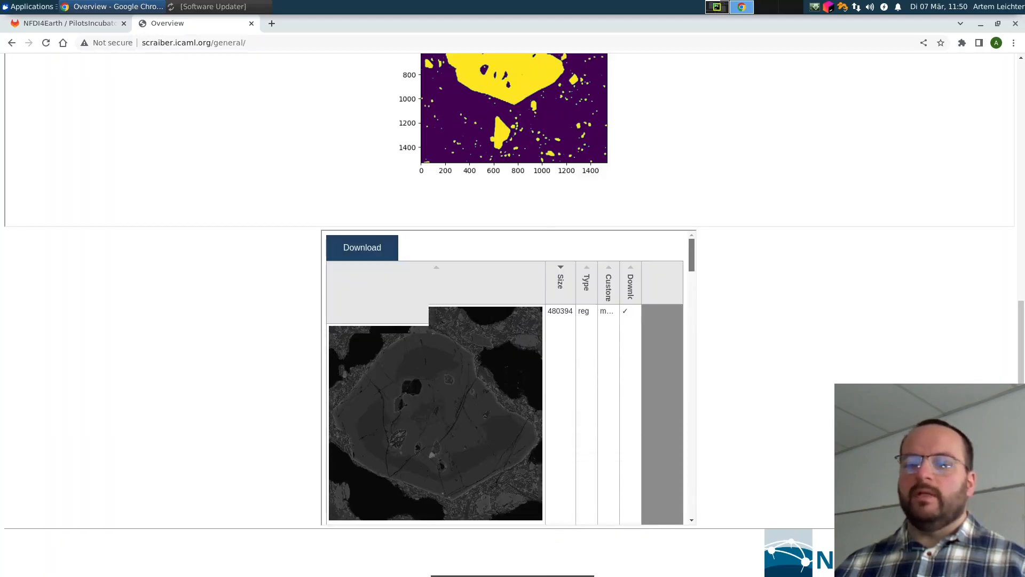
click(362, 248)
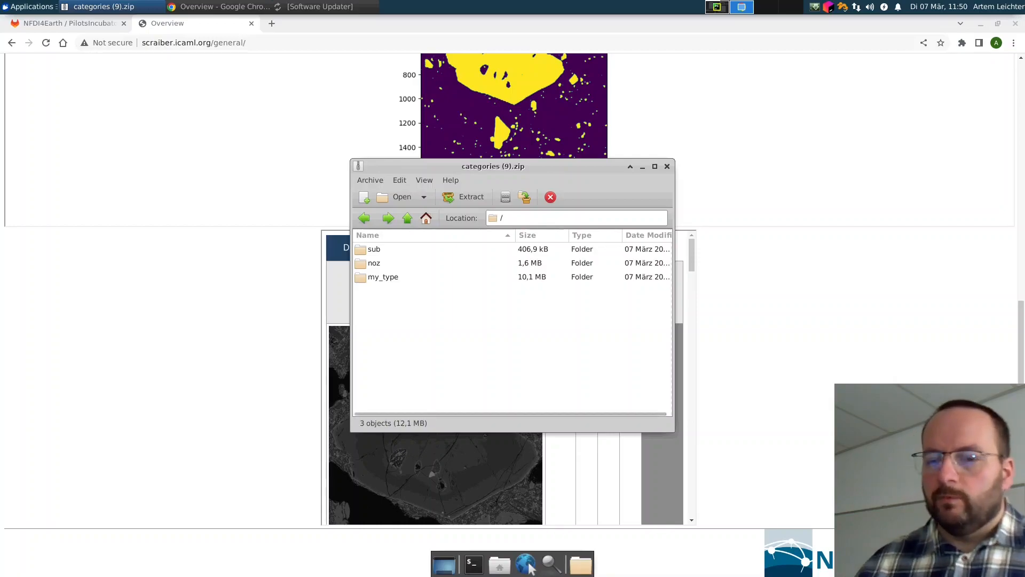
- Open the my_type folder in the downloaded categories archive and examine the mask, BSE and JPEG files of the crystal
click(383, 277)
key(Return)
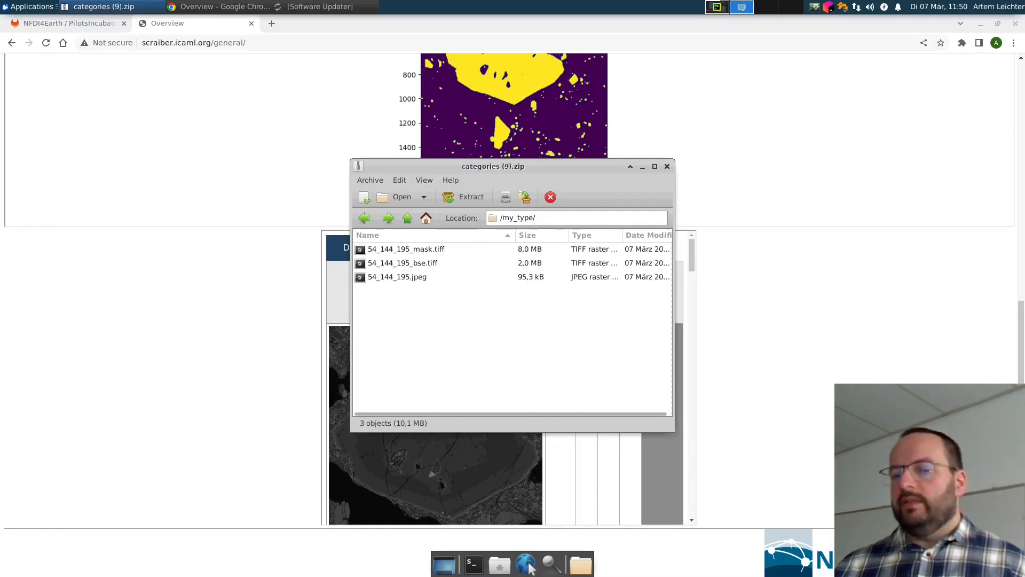
right_click(390, 294)
key(Escape)
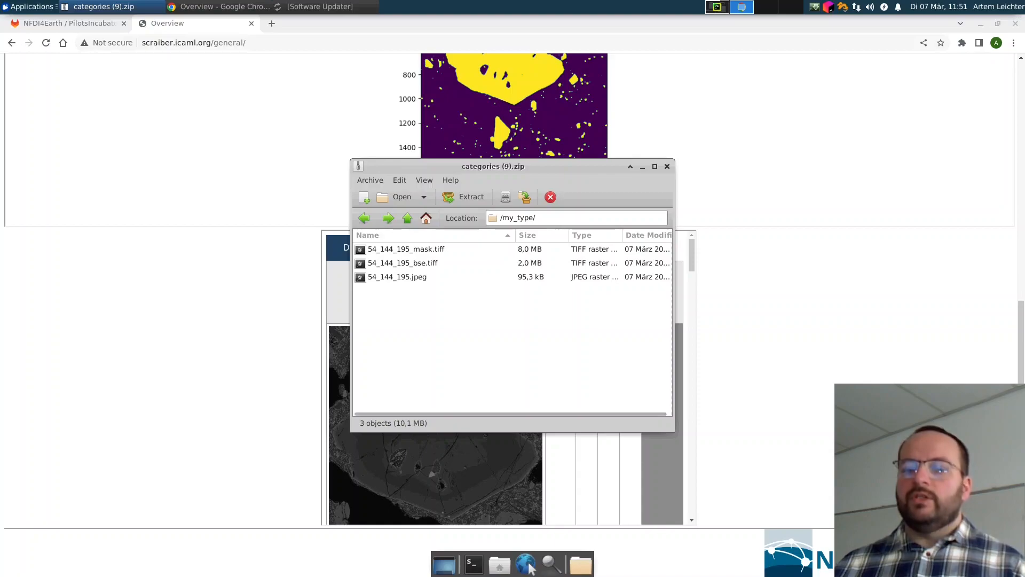
click(402, 263)
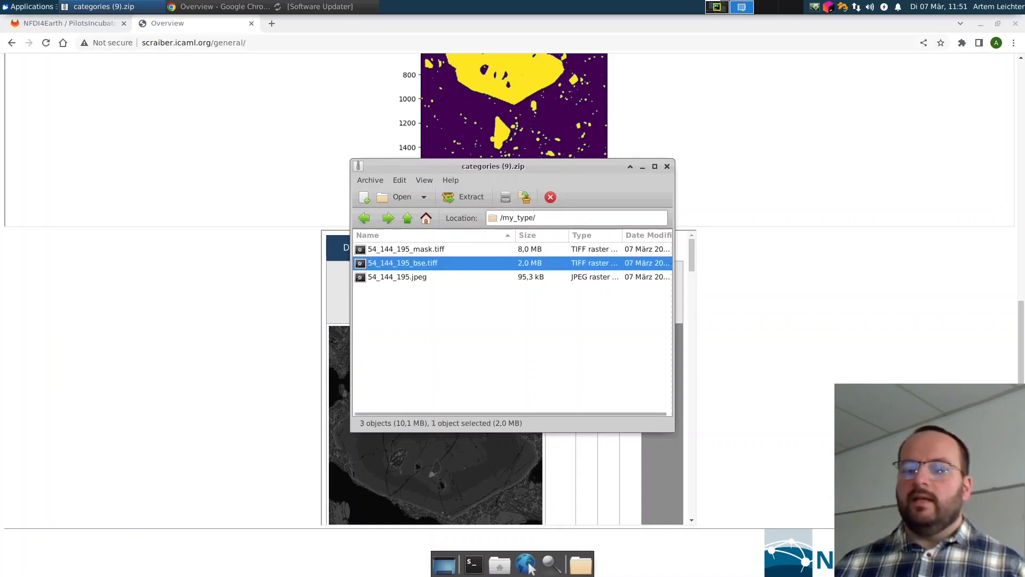
click(480, 337)
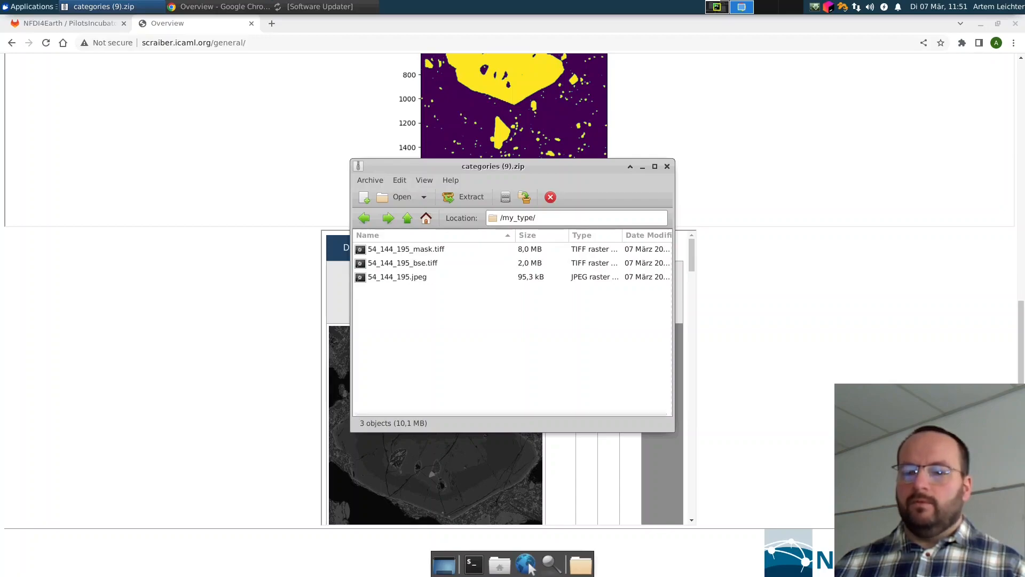
- View 54_144_195.jpeg from the my_type folder, and close both the image and the categories archive
key(Down)
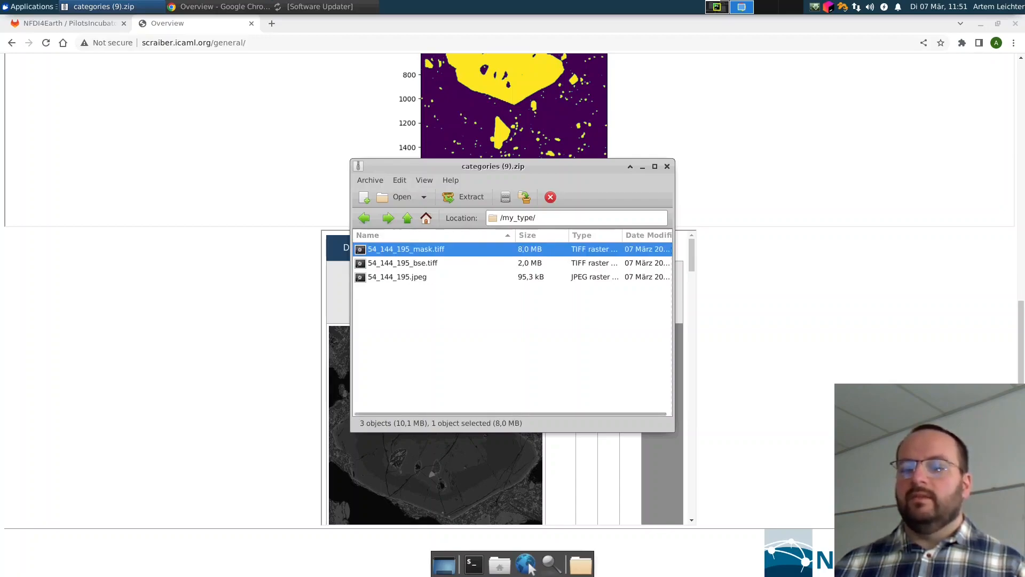
key(Down)
key(Down)
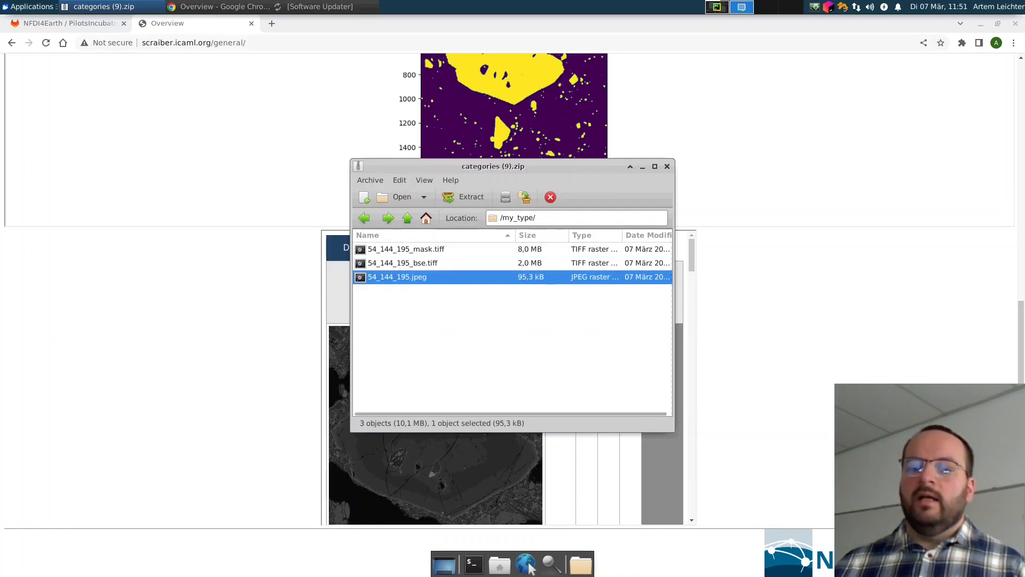
key(Return)
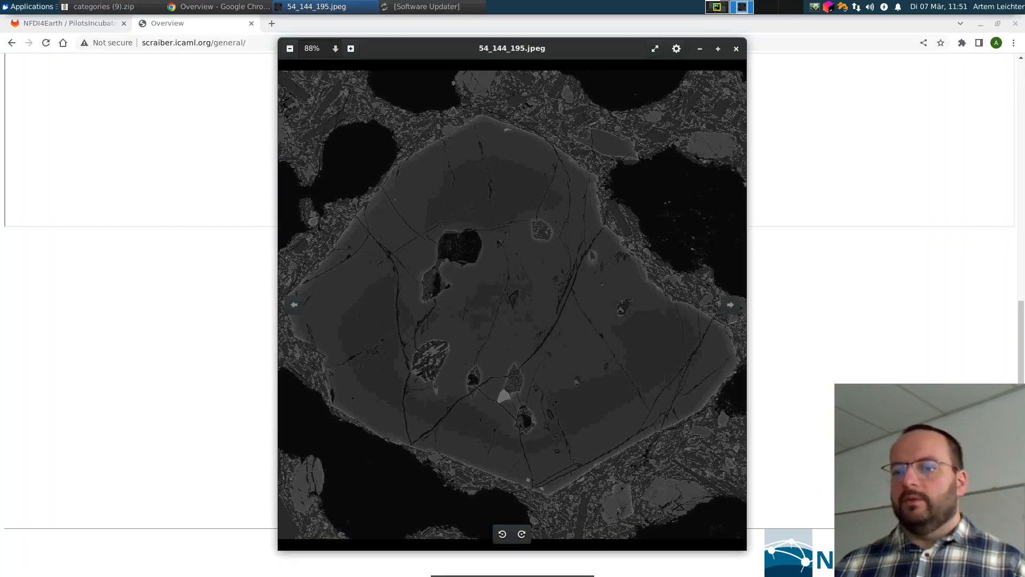
key(Escape)
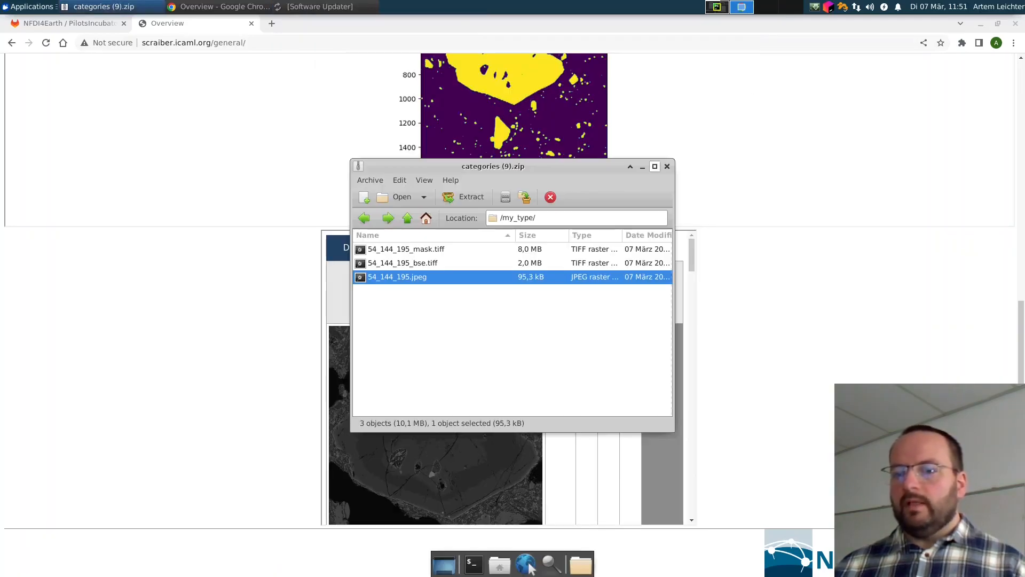
key(ctrl+q)
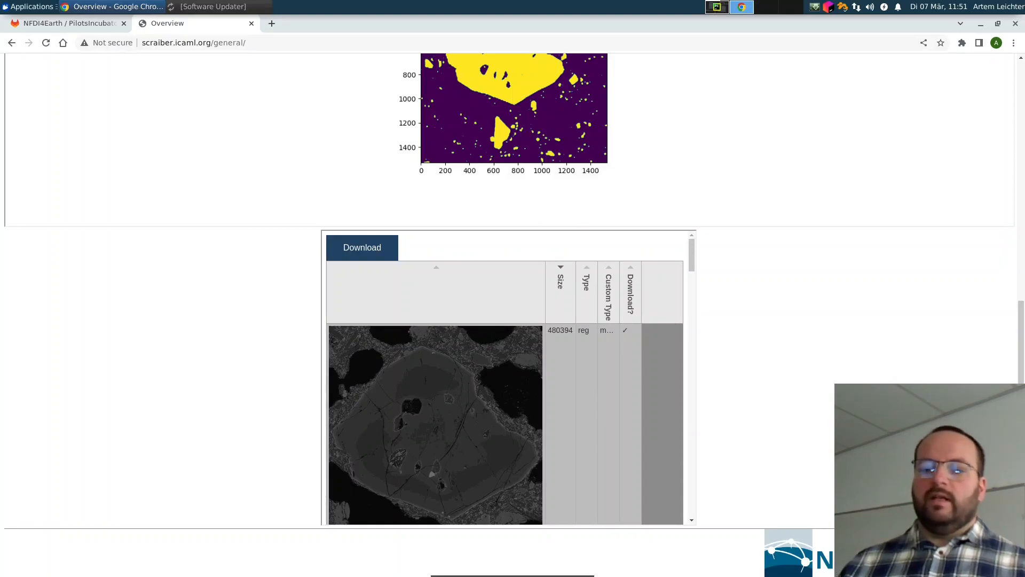
- Look at the scrAiber project page on GitLab, and return to the crystal table on the Scraiber overview page
scroll(509, 378, down, 2)
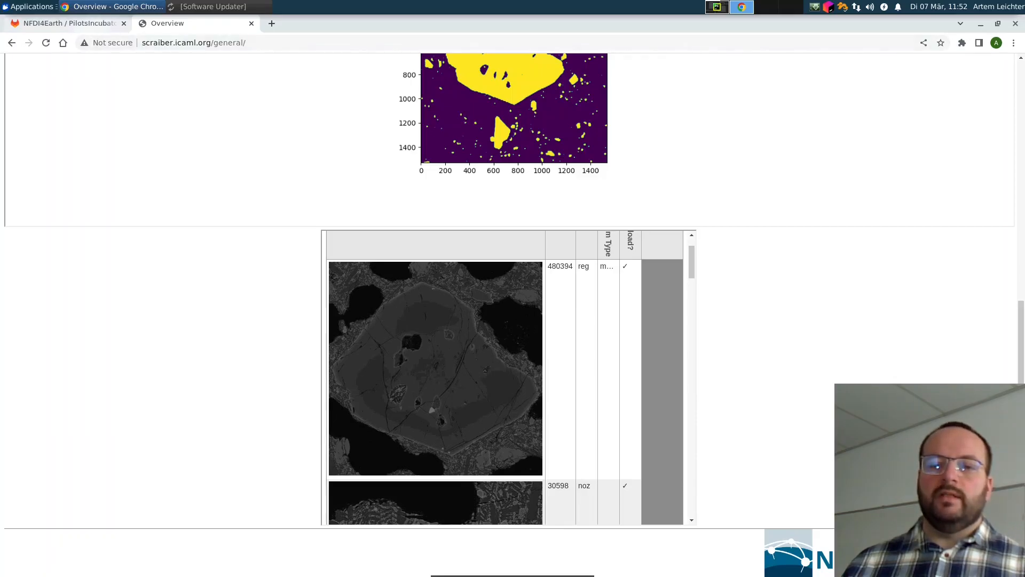
click(70, 24)
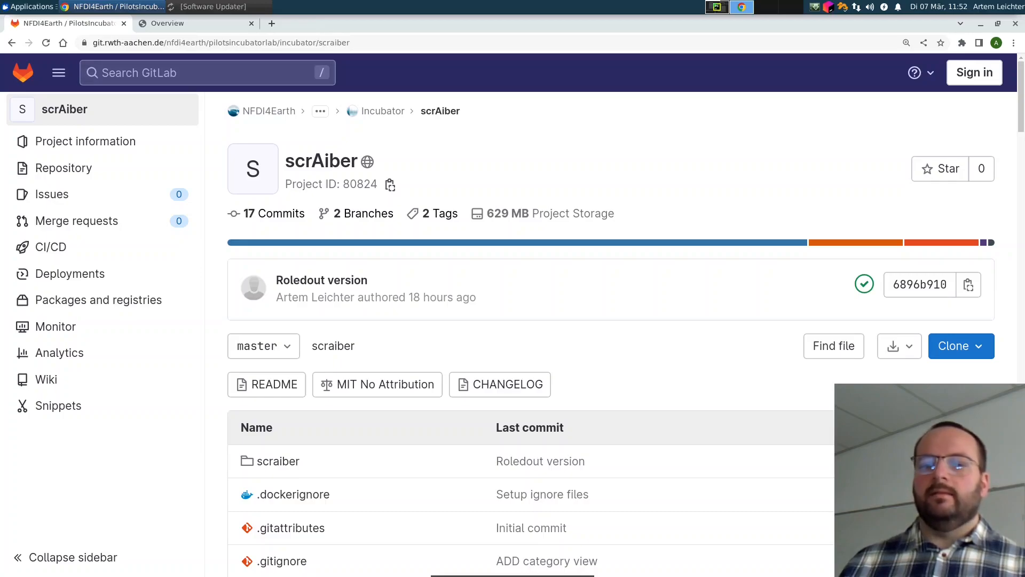
right_click(445, 248)
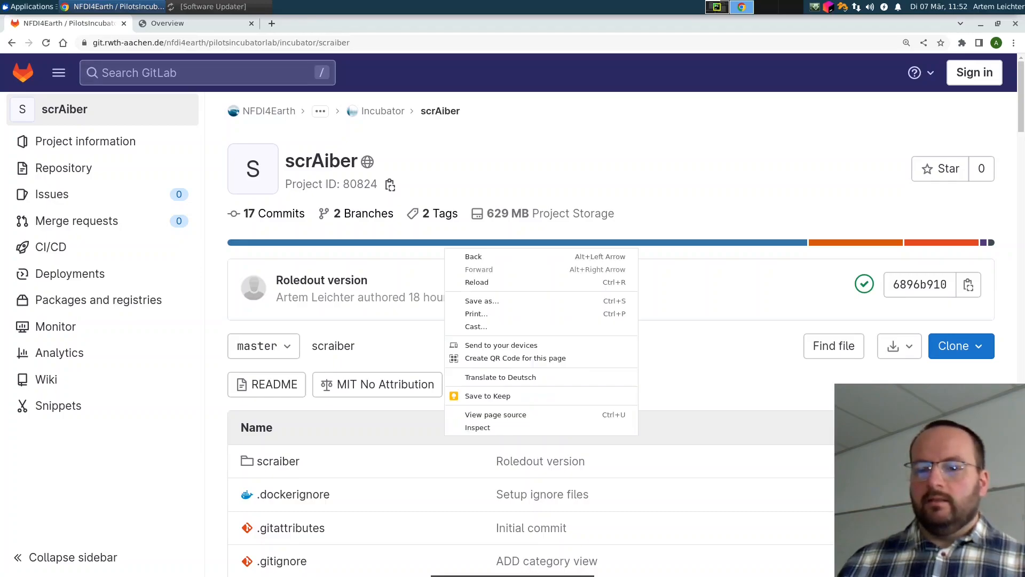
key(Escape)
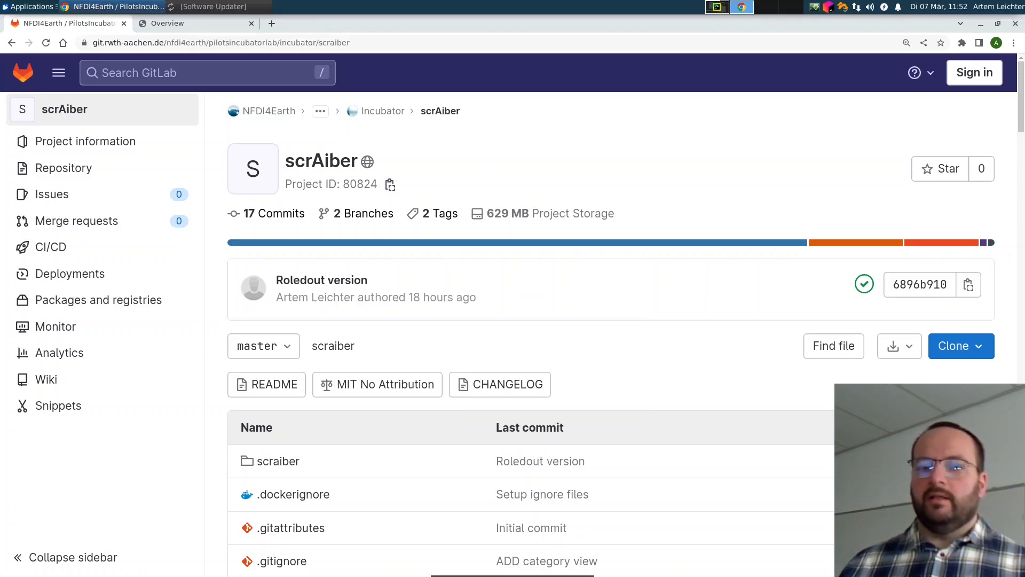
click(195, 23)
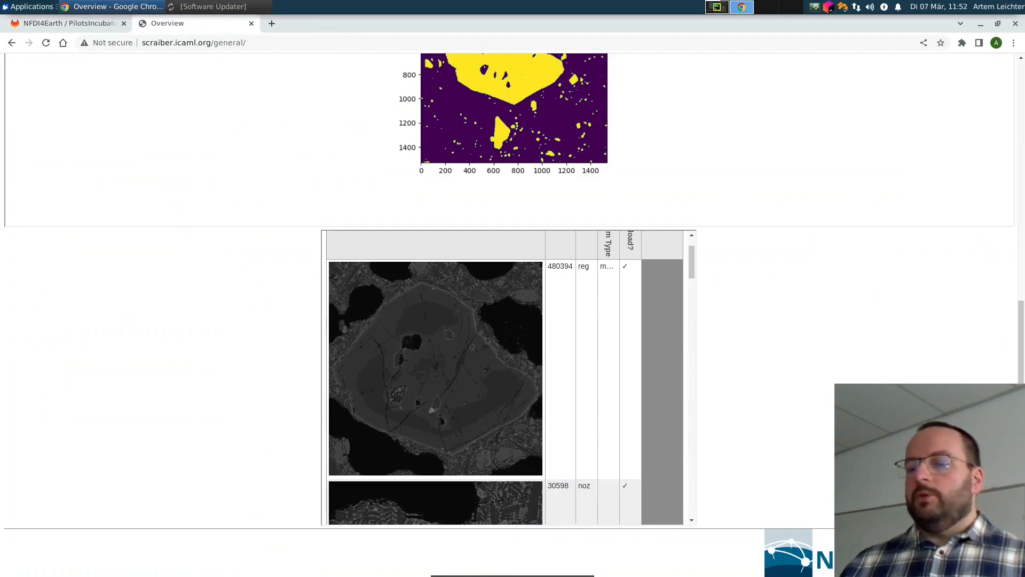